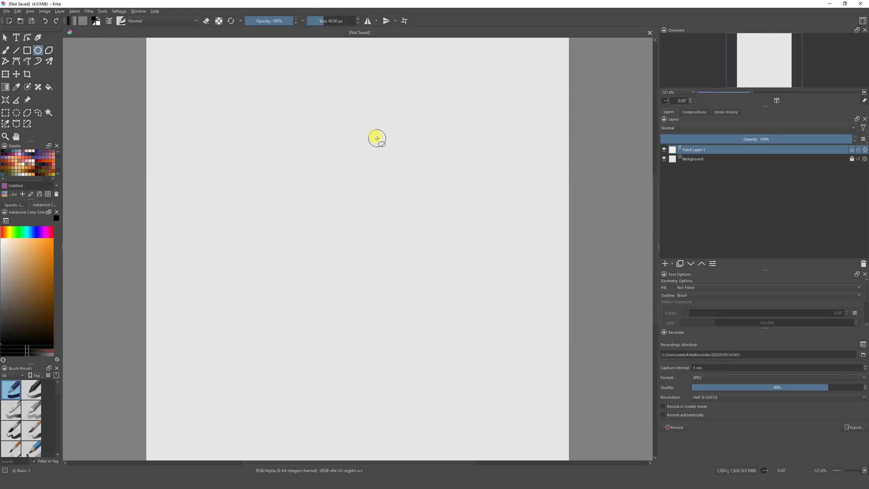
- Load the Animation workspace from the Window > Workspace menu
click(136, 13)
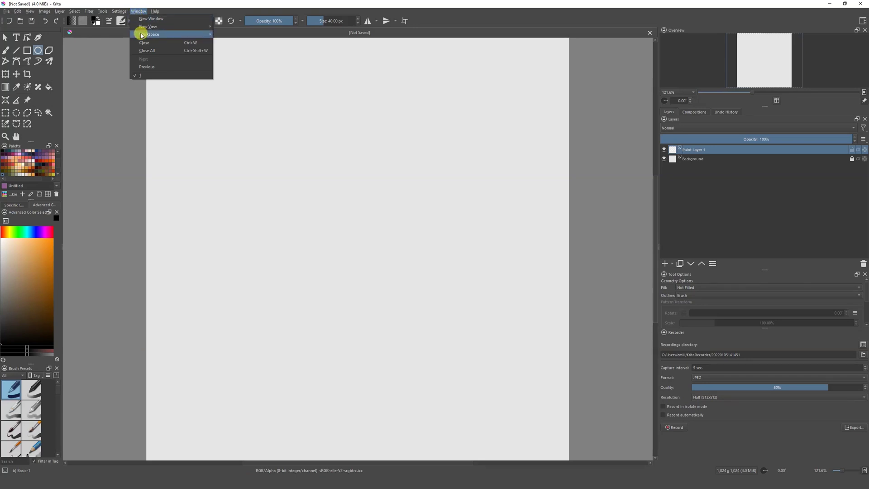
mouse_move(183, 37)
click(230, 34)
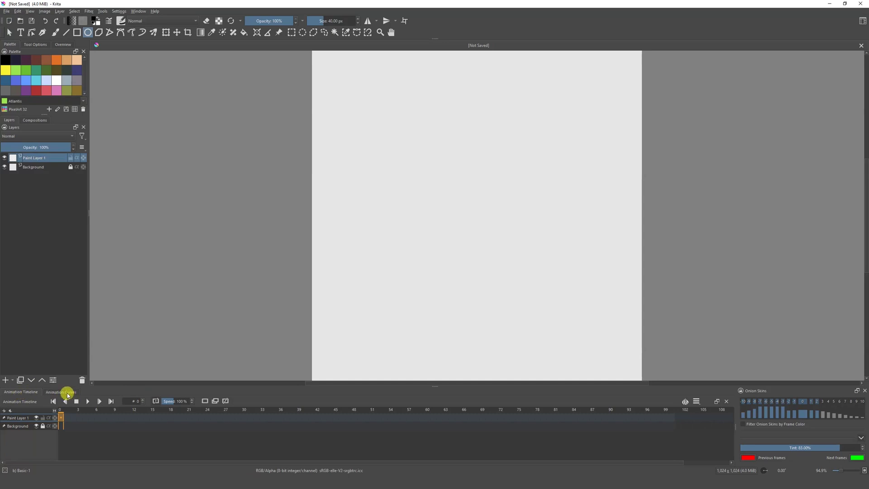
- Draw a thick black ring near the top of the blank canvas with the Ellipse tool
click(118, 11)
mouse_move(128, 68)
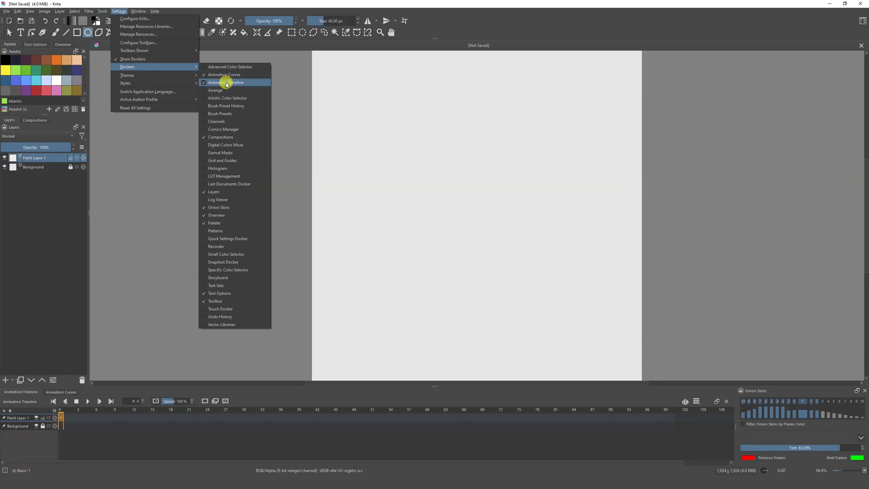
click(154, 180)
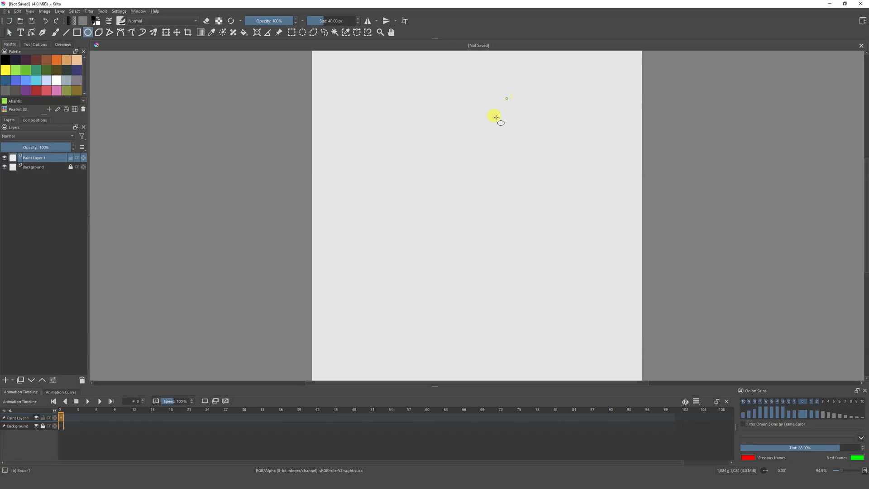
drag(468, 142, 497, 109)
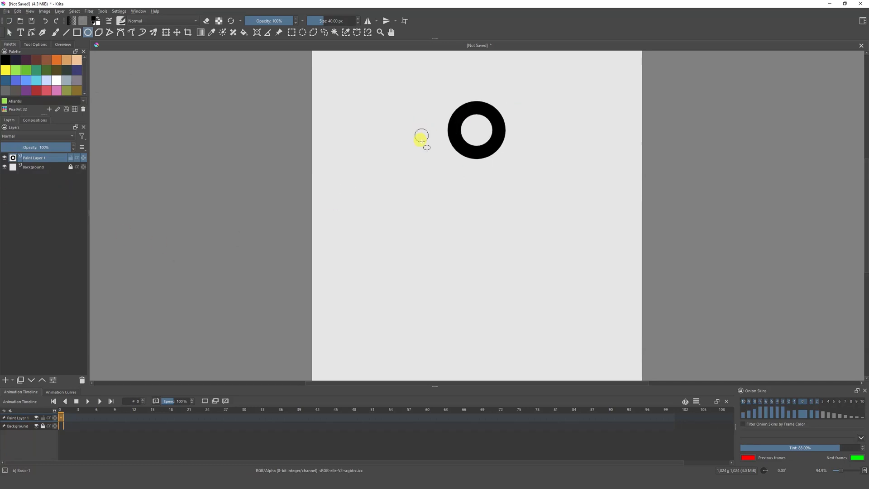
click(9, 32)
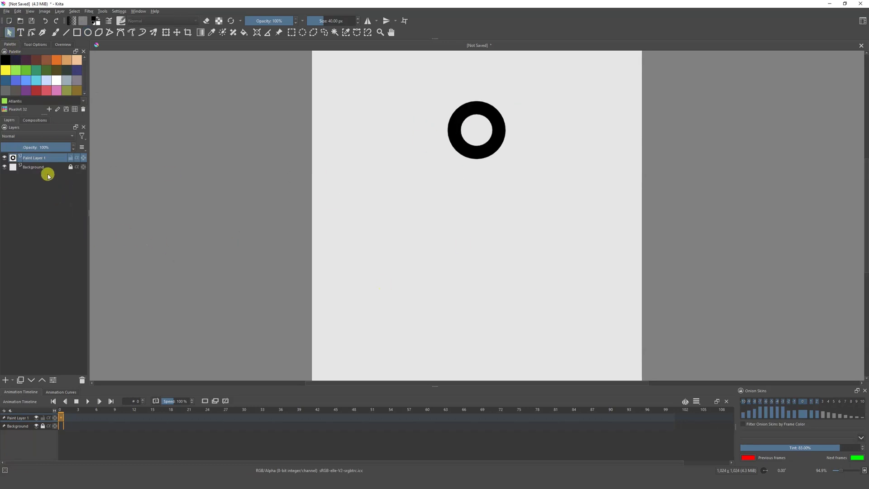
- Show the Animation Curves docker and add an opacity keyframe at frame 0
click(61, 392)
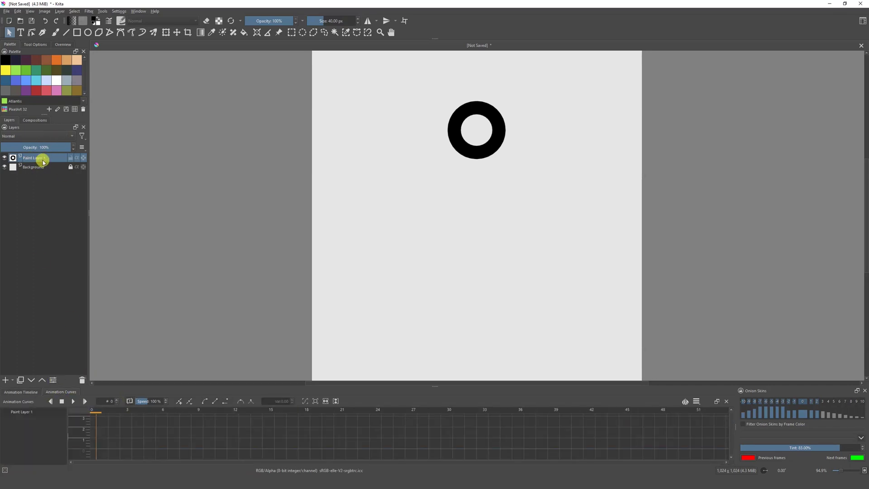
click(167, 32)
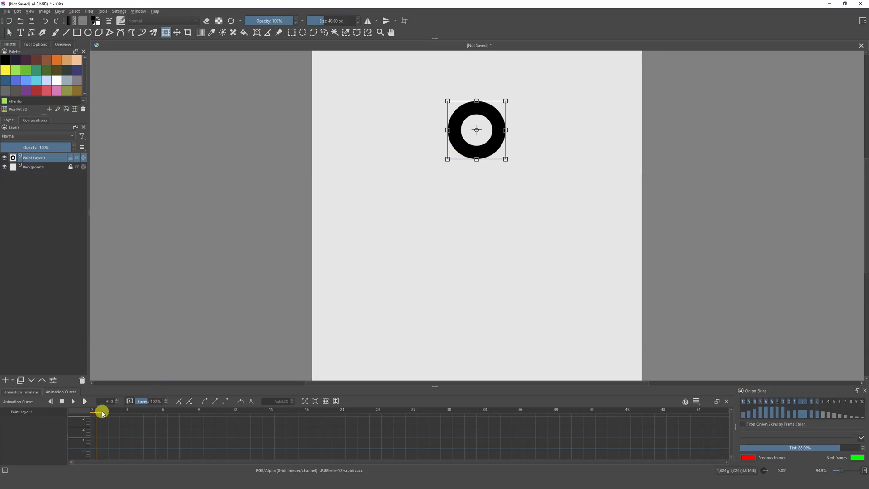
click(180, 402)
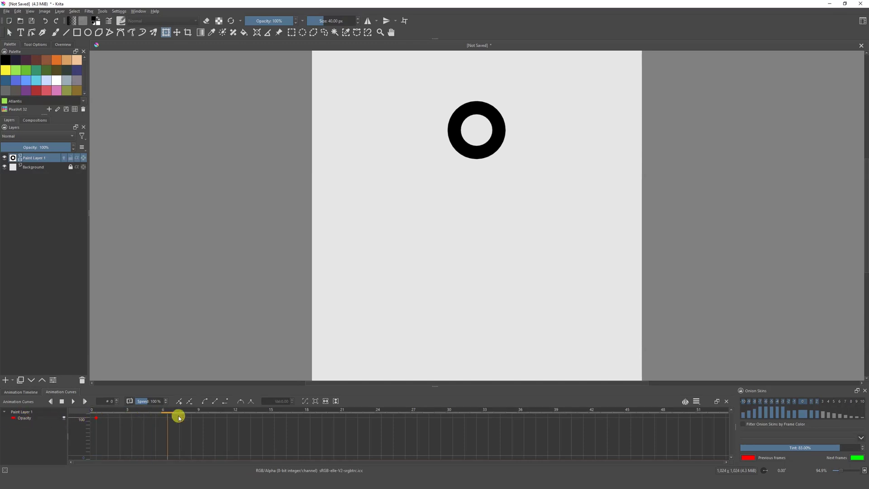
- Add an opacity keyframe at frame 24, lower it to 0, and scrub the fade
click(383, 414)
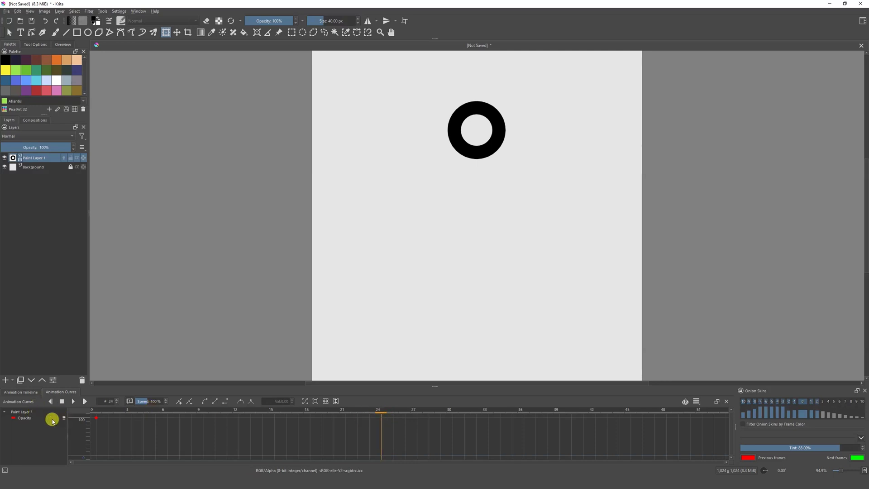
click(178, 401)
drag(381, 417, 382, 450)
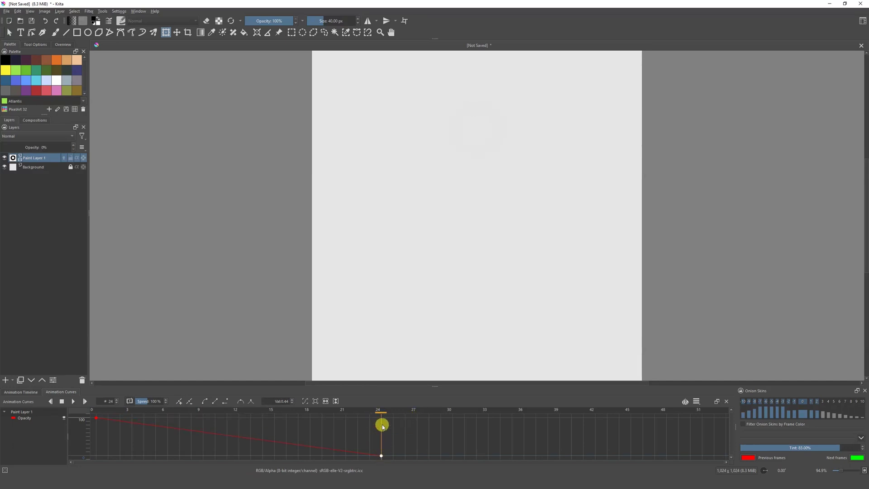
click(109, 429)
drag(108, 430, 79, 423)
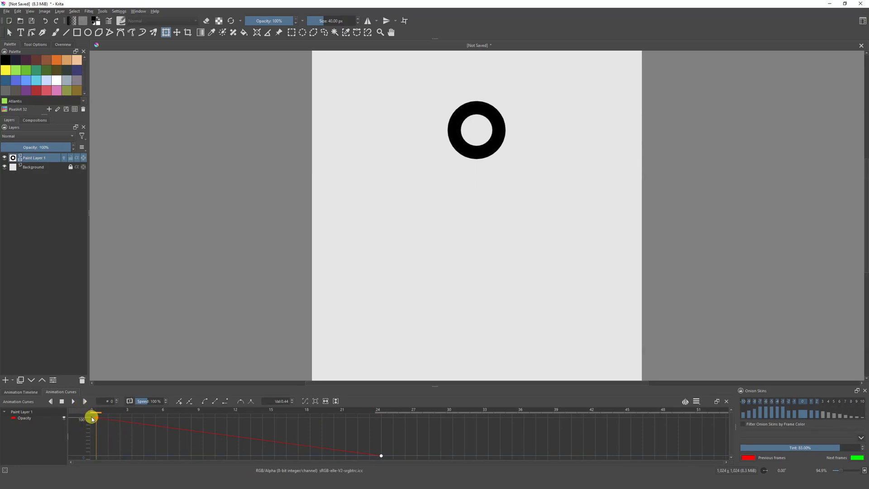
- Draw a yellow ring near the top of the pink page with the Ellipse tool
mouse_move(93, 412)
mouse_down()
mouse_move(352, 412)
mouse_move(78, 414)
mouse_up()
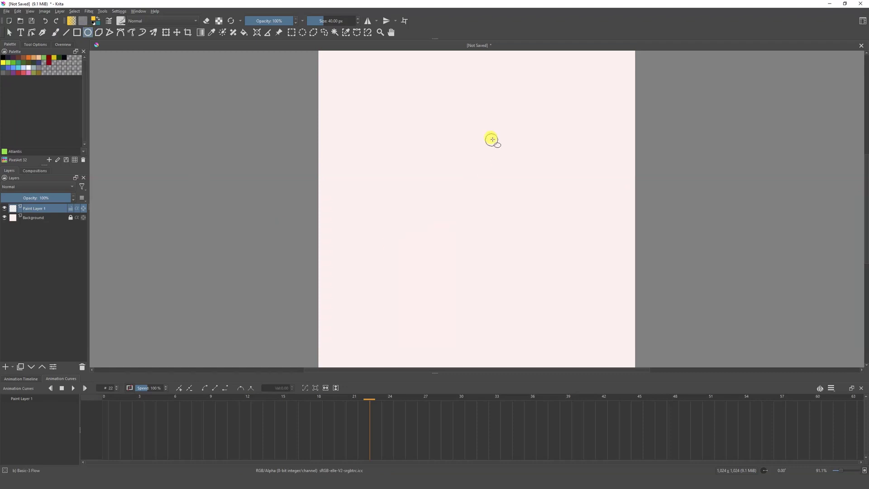
mouse_move(489, 128)
mouse_down()
mouse_move(479, 117)
mouse_move(453, 138)
mouse_up()
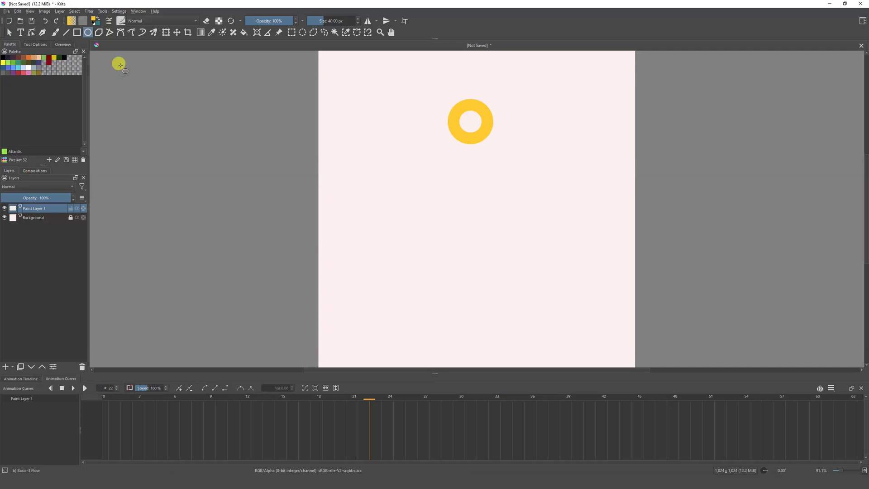
- Attach a transform mask to Paint Layer 2, the yellow ring's layer
right_click(40, 210)
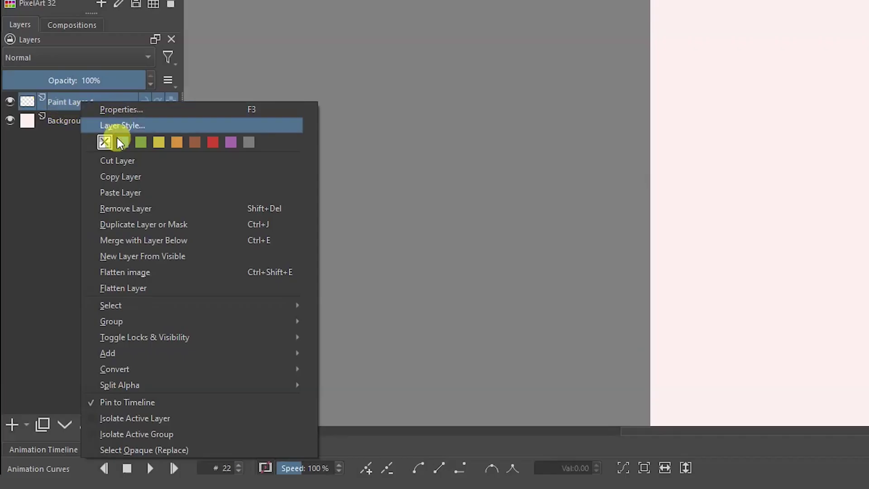
mouse_move(136, 357)
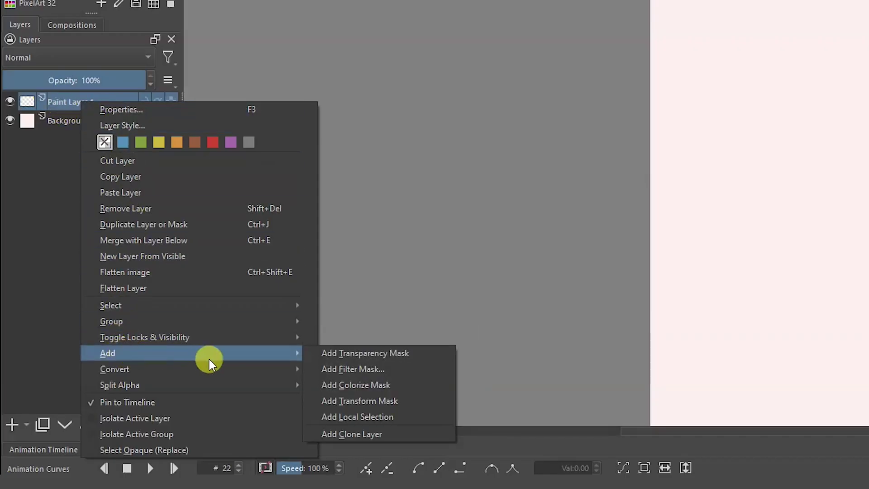
click(366, 401)
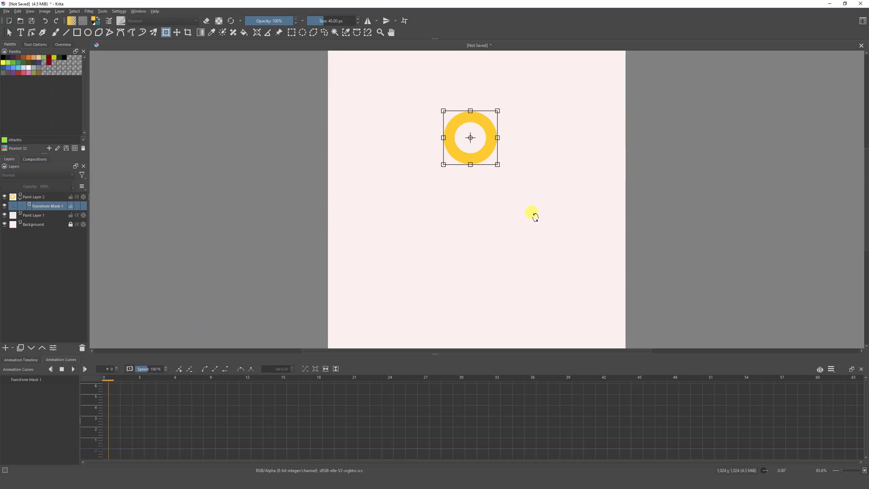
- Shrink the ring slightly and add transform keyframes at frames 0 and 24
drag(443, 165, 450, 155)
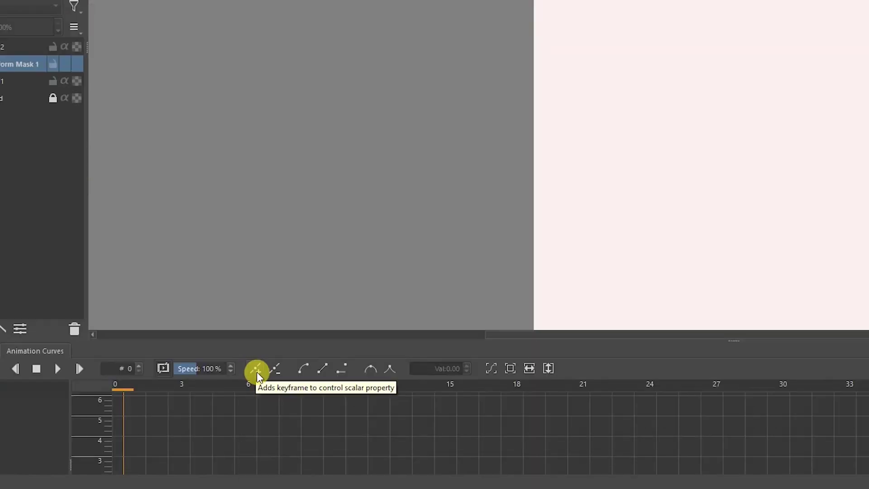
click(256, 371)
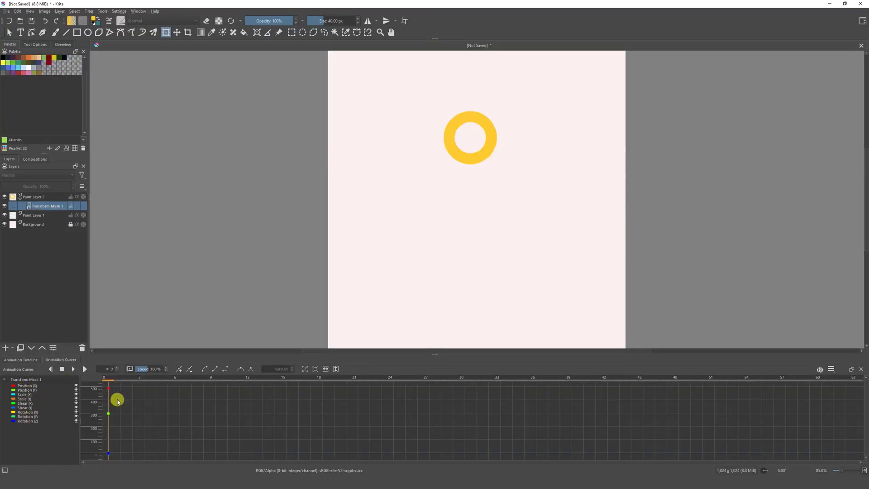
drag(108, 385, 393, 383)
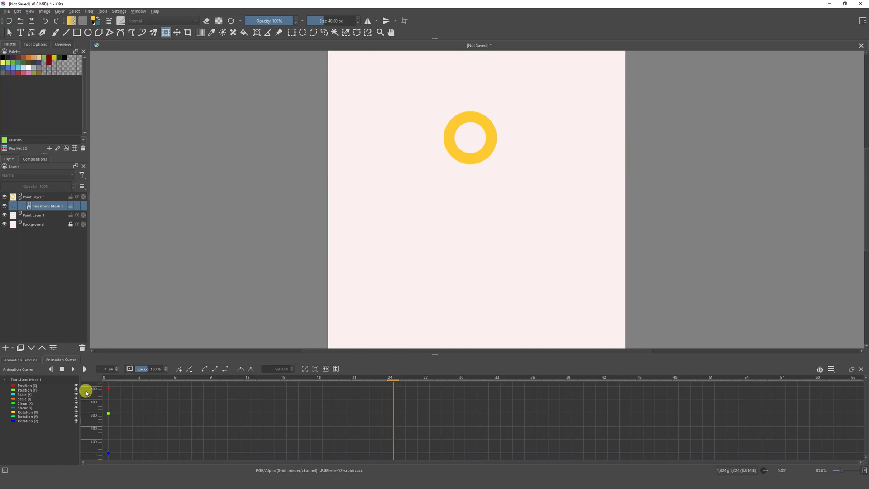
click(179, 369)
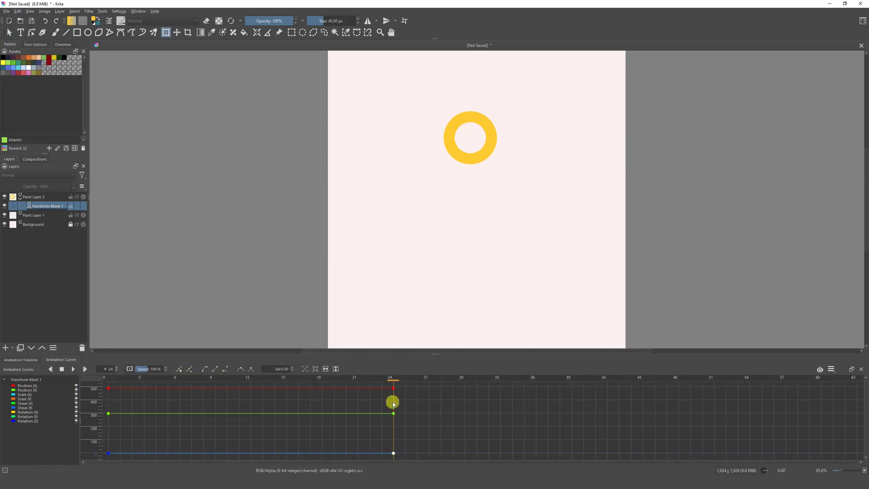
- Key the transform at frame 12 with the ring moved down the page
drag(393, 378, 251, 386)
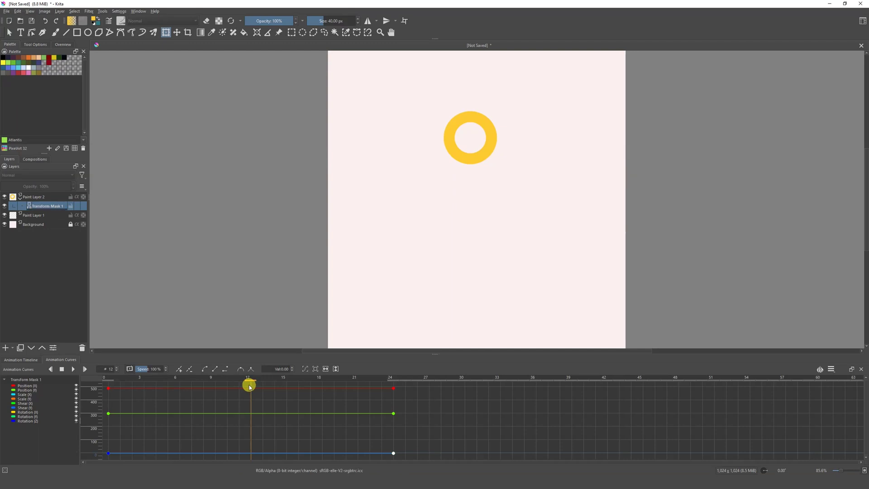
click(466, 147)
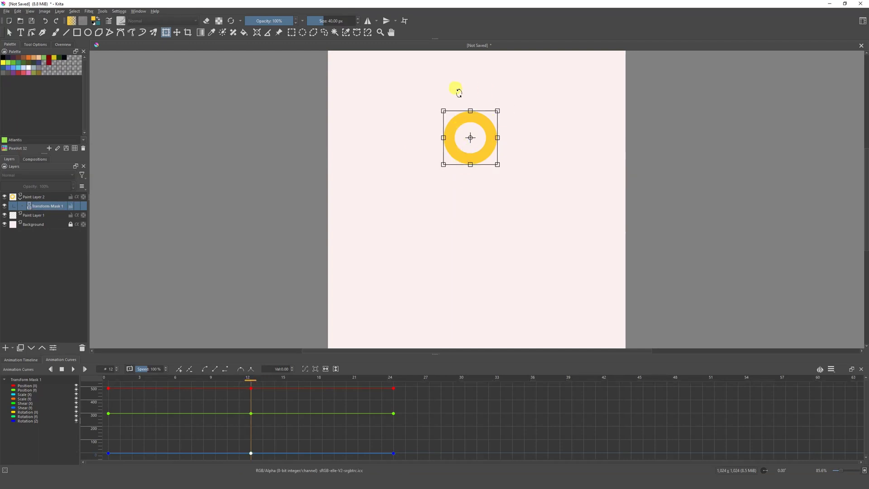
drag(473, 155, 466, 302)
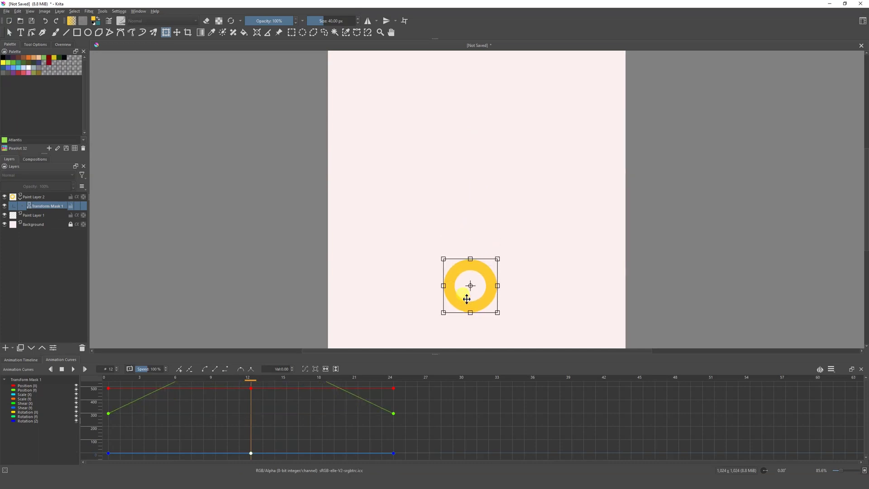
click(306, 370)
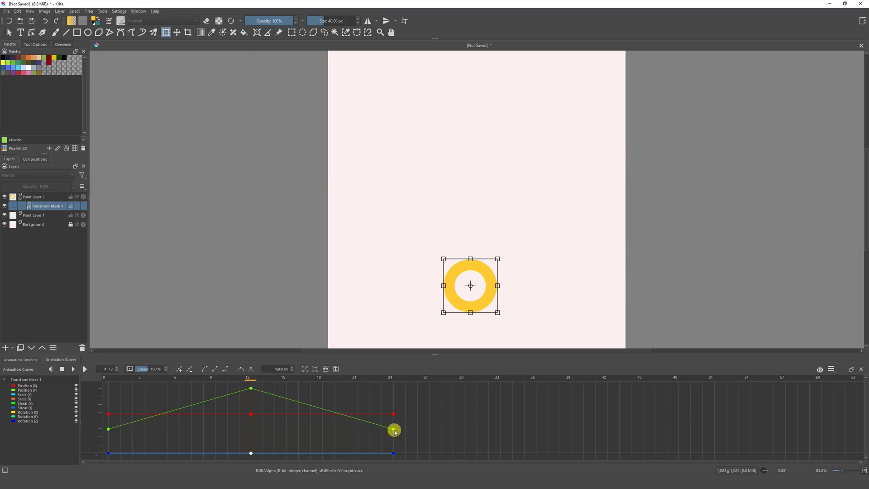
click(21, 360)
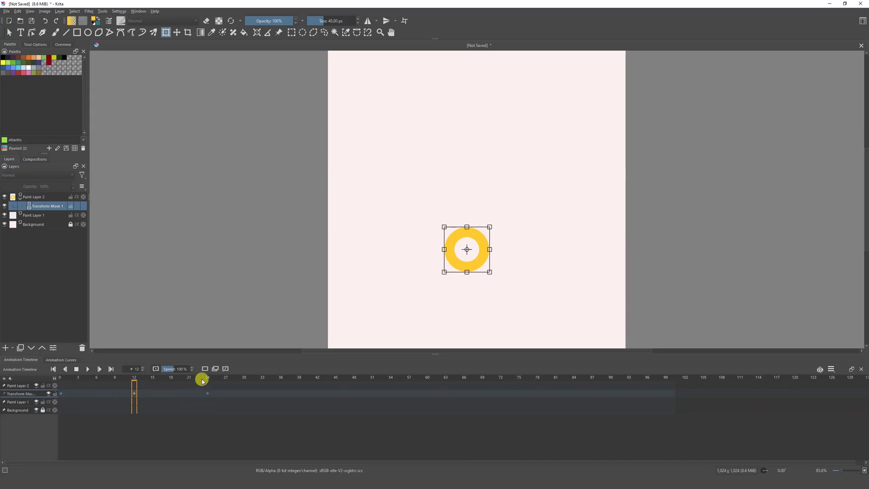
- Scrub and play the bounce animation, stopping at frame 12
click(196, 378)
click(83, 385)
mouse_move(61, 394)
mouse_down()
mouse_move(101, 396)
mouse_move(97, 387)
mouse_move(56, 390)
mouse_move(60, 402)
mouse_move(200, 401)
mouse_up()
click(90, 370)
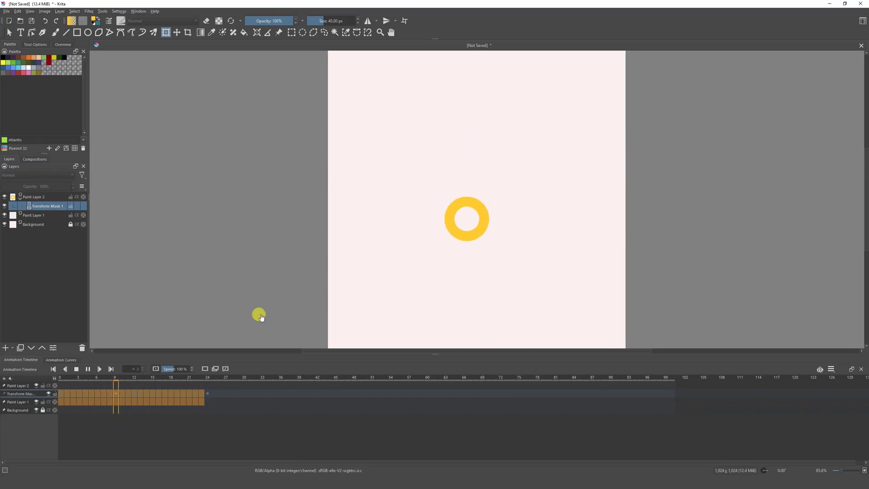
click(87, 368)
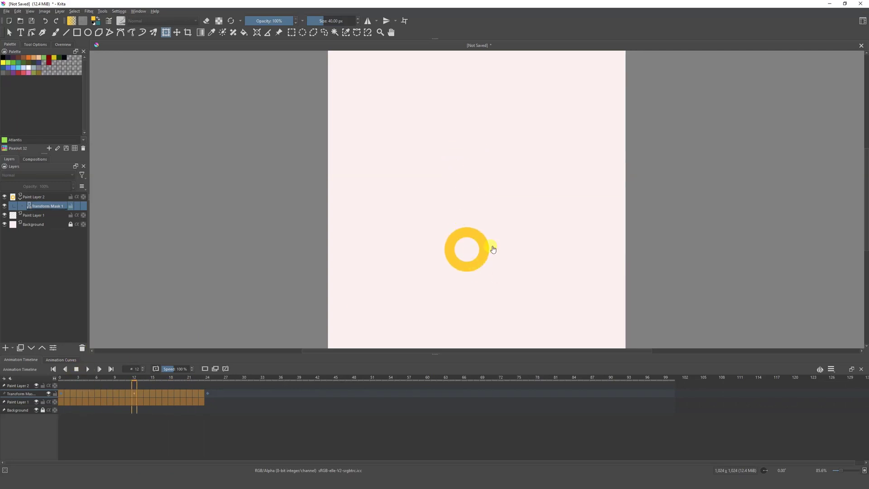
click(63, 361)
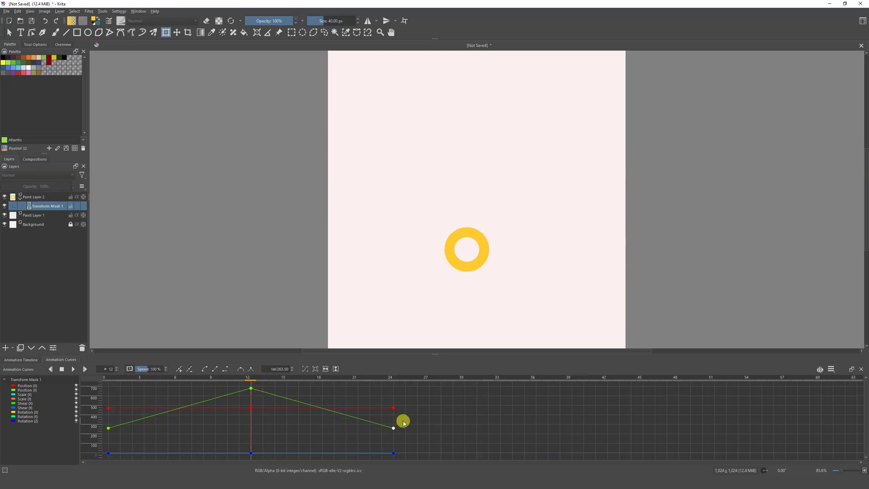
- Drag the frame-12 keyframe's tangent handle down so the curve falls steeply
click(252, 389)
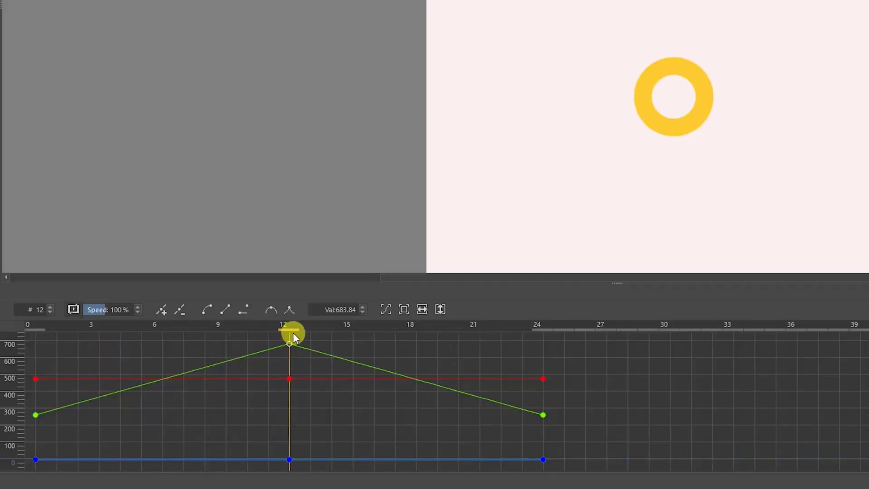
click(290, 344)
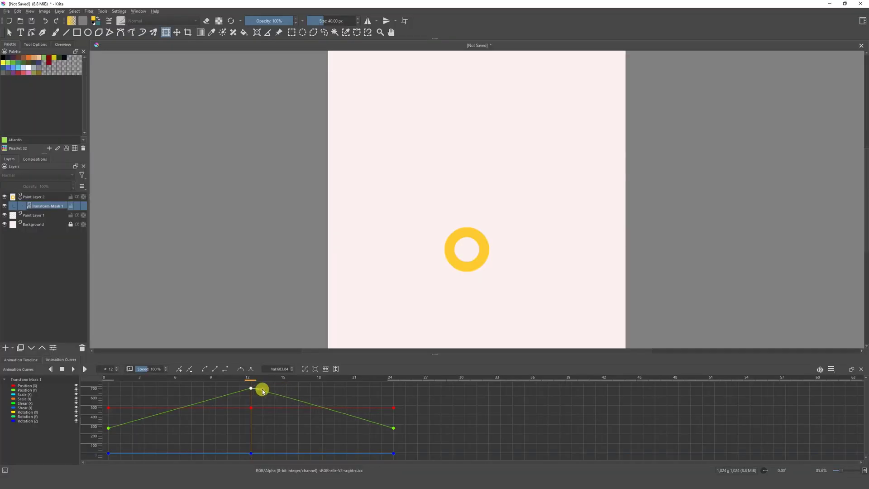
drag(263, 390, 304, 444)
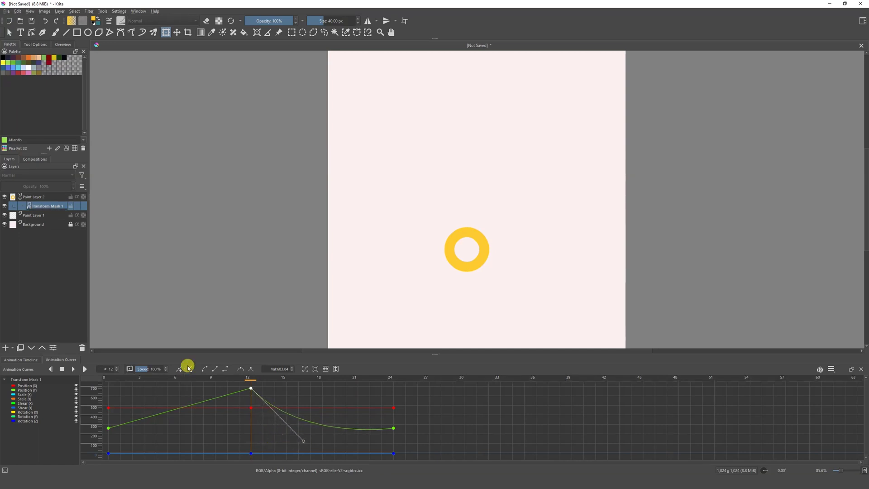
- Give the frame-0 keyframe a smooth tangent and pull its handle right to ease out
click(109, 428)
click(204, 370)
drag(109, 429, 232, 426)
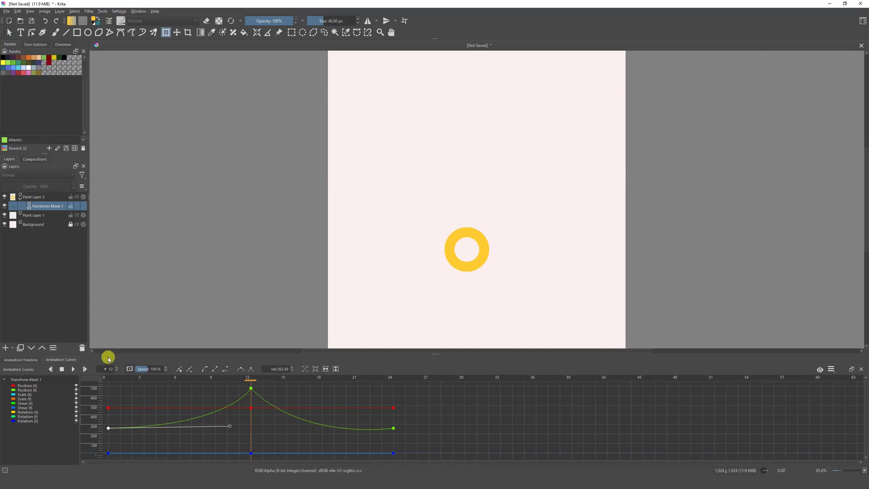
click(24, 360)
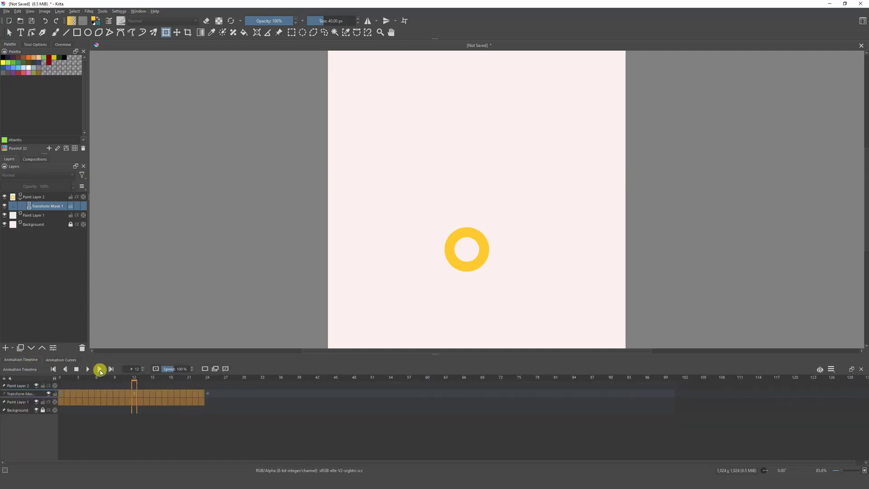
- Play back the easing, then add a keyframe at frame 23 in Animation Curves
click(88, 370)
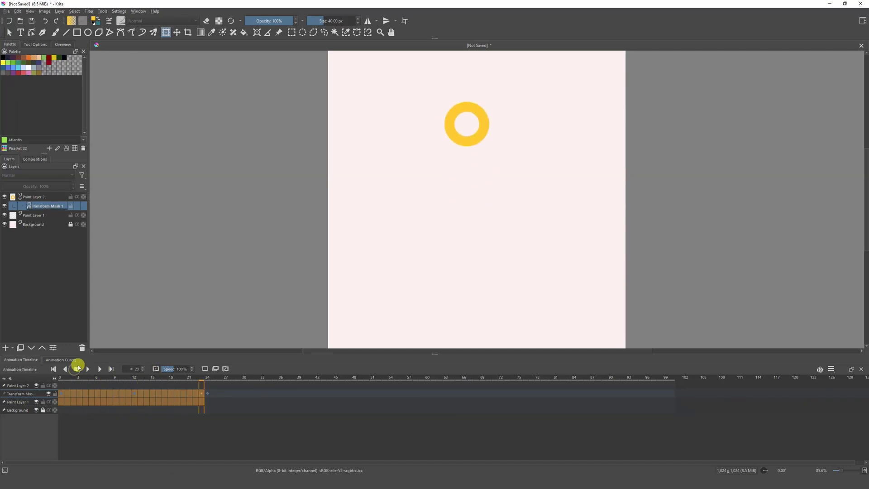
click(61, 360)
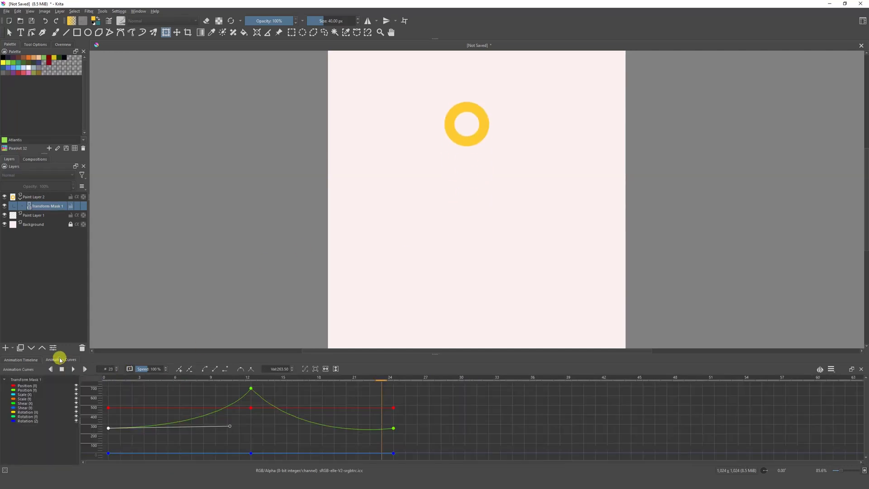
click(475, 139)
click(69, 410)
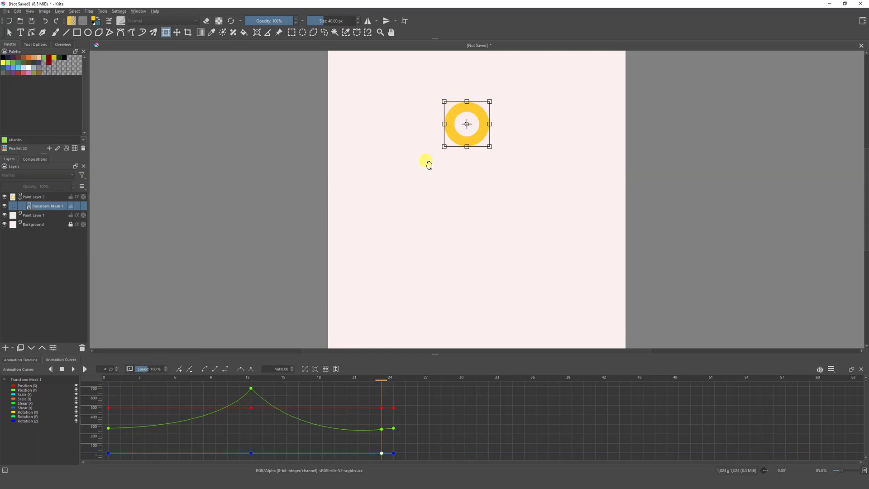
- Squash the ring flat at frame 12 with the Transform tool's top handle and widen it
click(110, 379)
drag(145, 378, 251, 388)
click(466, 236)
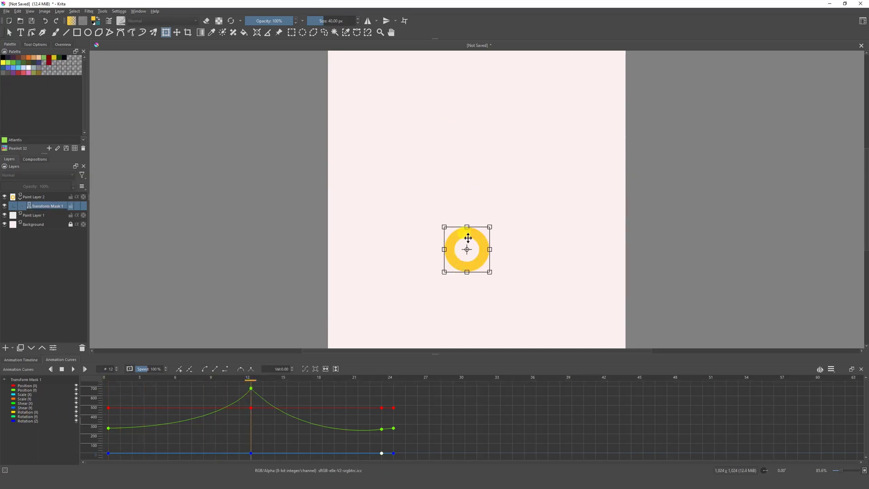
drag(468, 227, 494, 252)
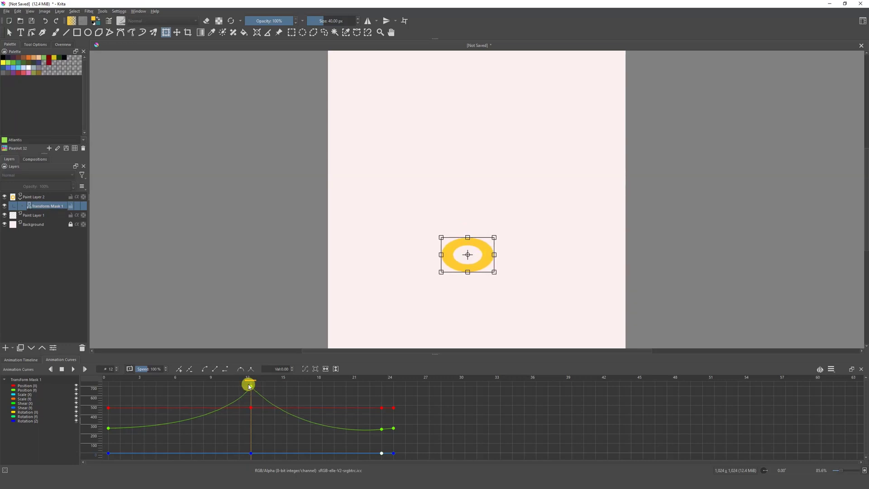
drag(248, 380, 239, 381)
drag(447, 218, 489, 212)
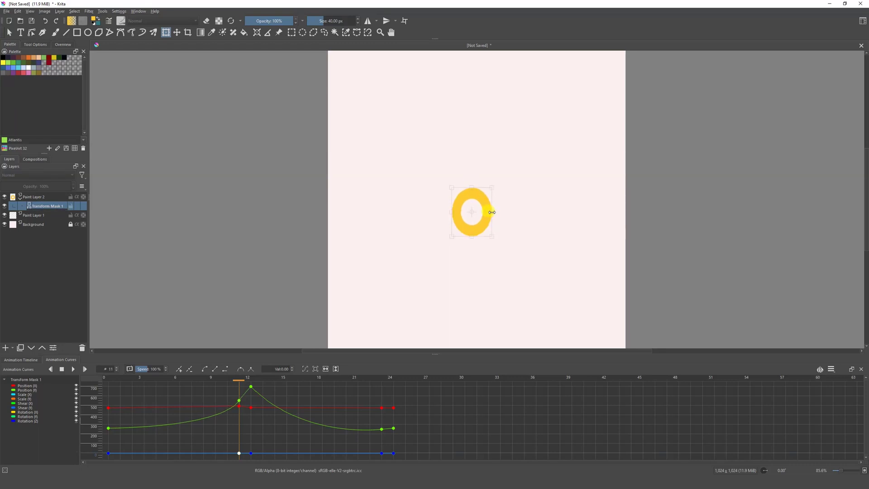
- Reshape the ring on frame 13, undo the extra keyframes, and play the squash-and-bounce
key(Right)
key(Right)
drag(464, 256, 489, 229)
click(266, 411)
key(ctrl+z)
key(ctrl+z)
key(space)
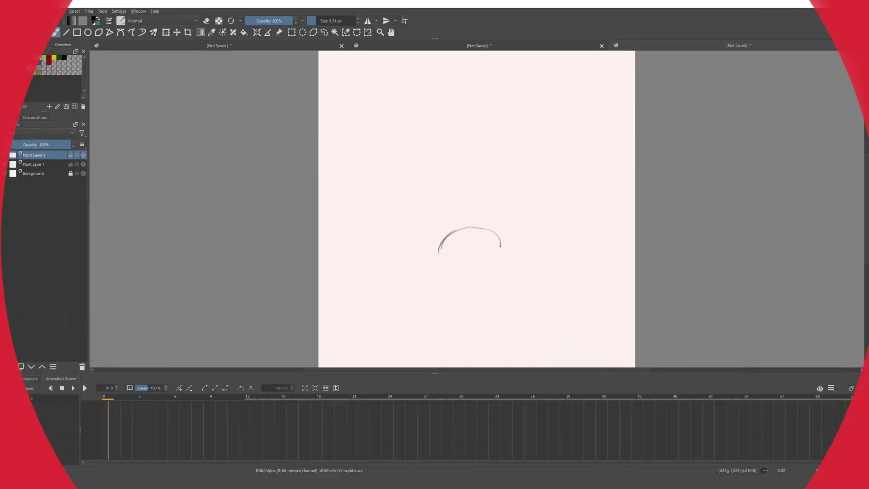
- Paint the taco shell gold and add white eyeballs using the quick palette
right_click(473, 241)
mouse_move(448, 249)
mouse_down()
mouse_move(507, 242)
mouse_move(489, 233)
mouse_move(450, 260)
mouse_move(512, 247)
mouse_move(488, 247)
mouse_up()
right_click(475, 237)
drag(492, 241, 492, 245)
- Switch to a blending blur brush and draw the taco's legs for the frame 0 and 9 poses
right_click(492, 244)
click(495, 257)
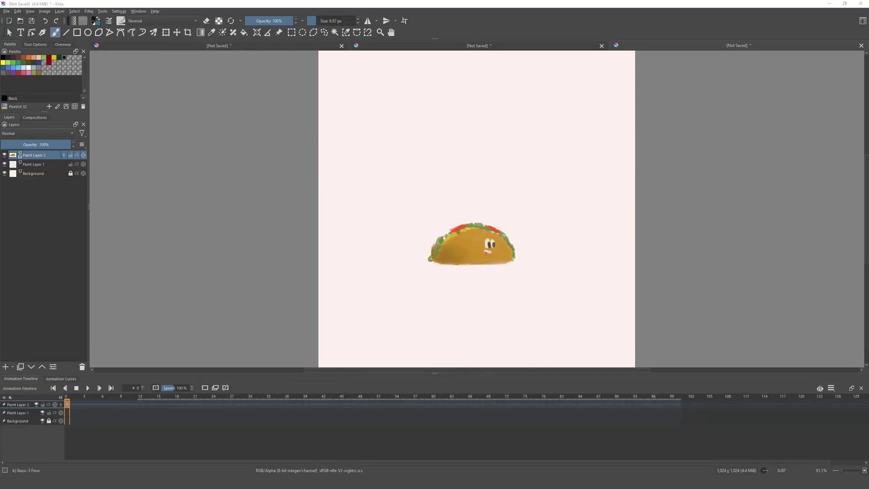
drag(479, 266, 457, 269)
key(ctrl+t)
click(397, 287)
- Draw a grey ground line under the taco on Paint Layer 1 and resize it
key(Home)
key(Page_Down)
key(b)
drag(436, 280, 519, 280)
key(ctrl+t)
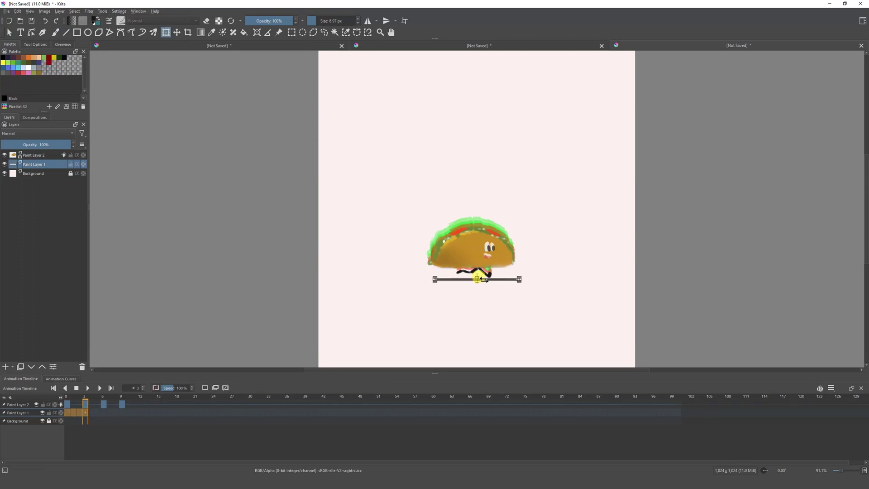
scroll(466, 276, up, 5)
key(Return)
scroll(366, 184, down, 3)
key(b)
- Refine the frame-3 and frame-6 leg poses on Paint Layer 2 and play the walk cycle
click(47, 401)
click(86, 404)
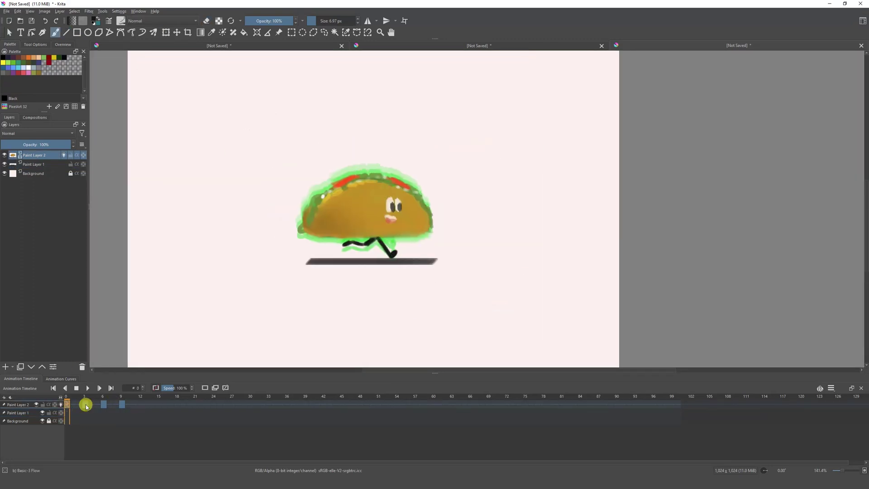
key(period)
key(e)
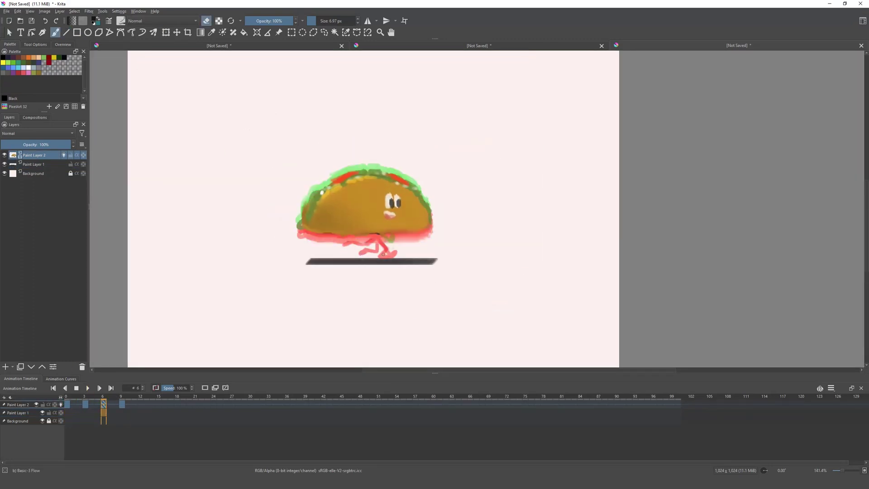
key(space)
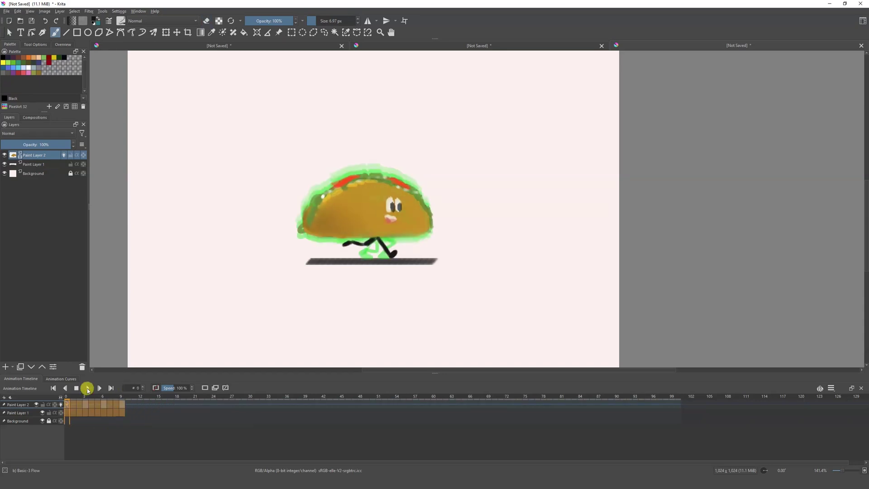
scroll(315, 181, down, 3)
right_click(315, 181)
click(315, 181)
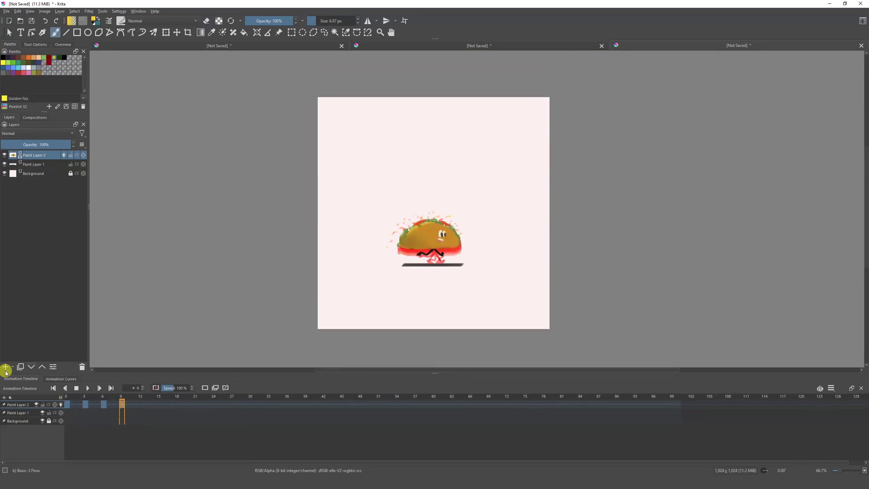
- Add a green fill layer as the background beneath the taco's paint layers
drag(123, 415, 91, 402)
click(34, 164)
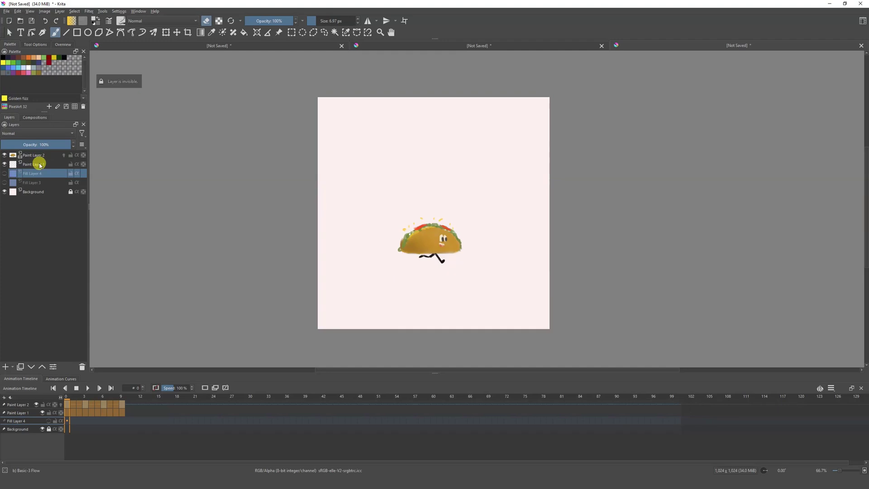
key(g)
key(Insert)
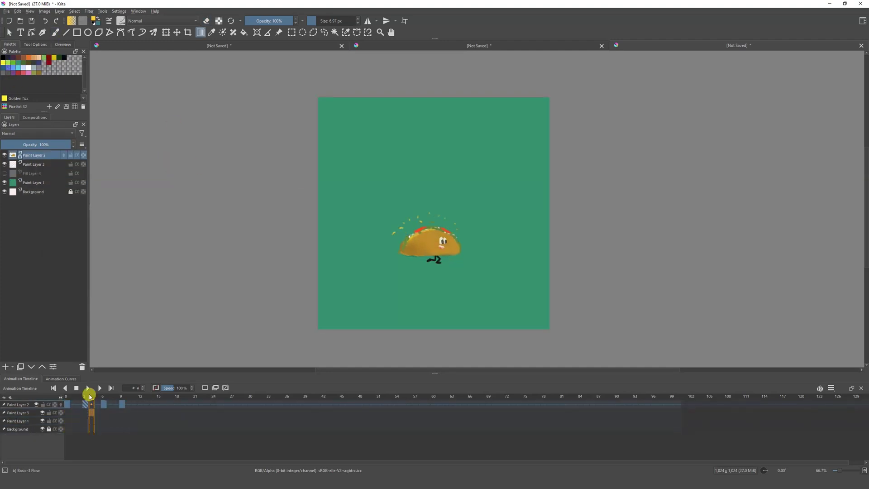
click(50, 160)
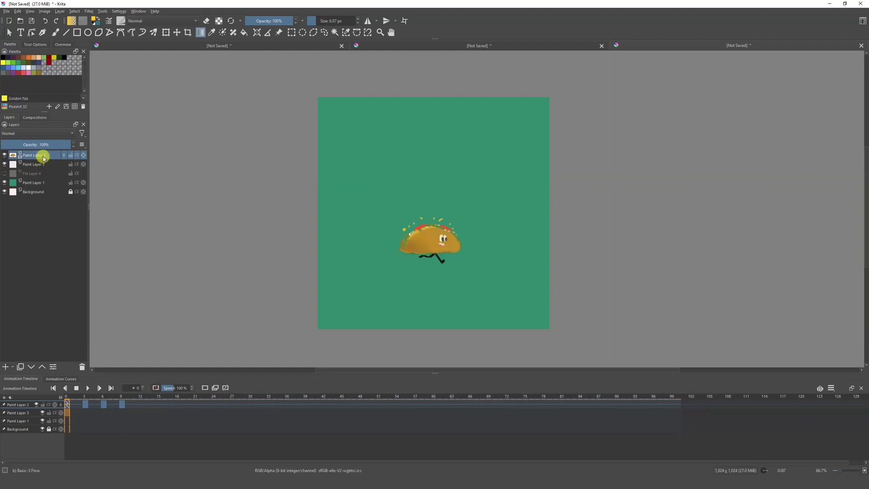
- Attach Transform Mask 1 to Paint Layer 2 and add its first transform keyframes at frame 0 in Animation Curves
right_click(43, 158)
mouse_move(127, 280)
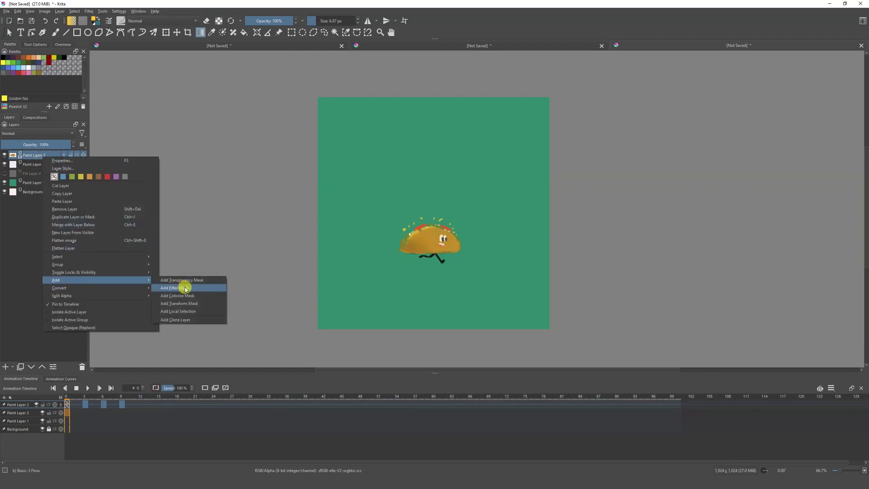
click(185, 304)
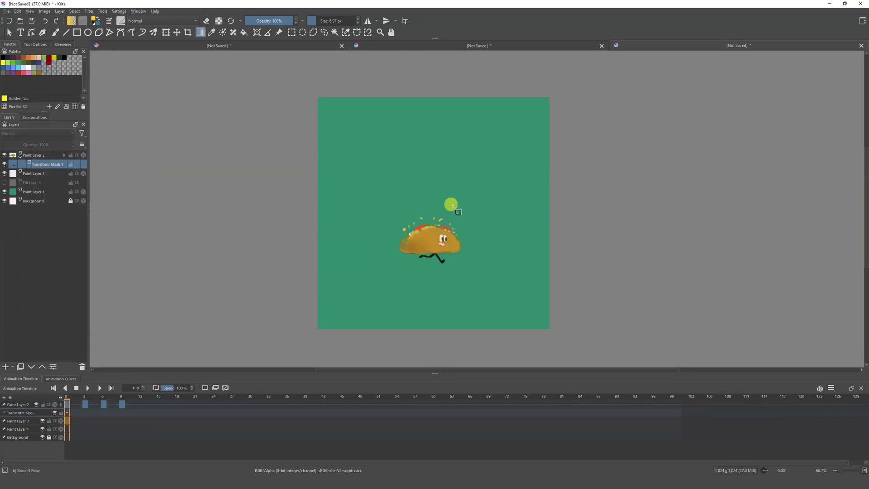
click(39, 174)
click(49, 164)
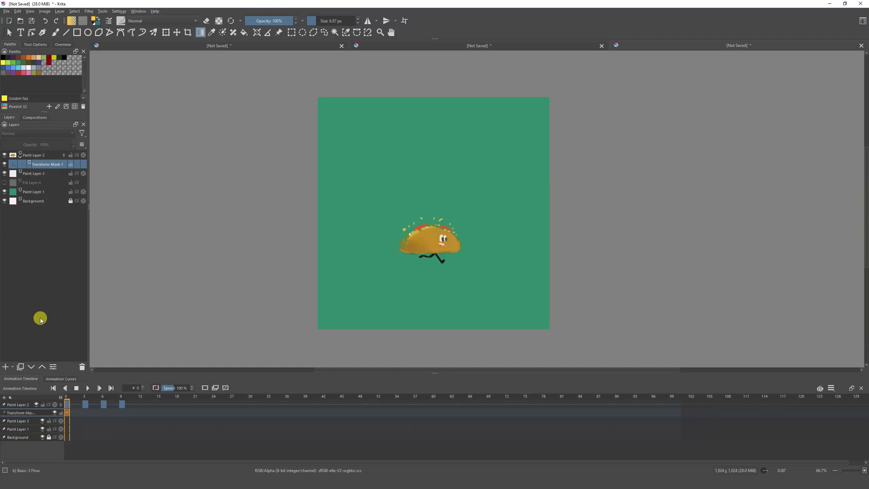
click(64, 382)
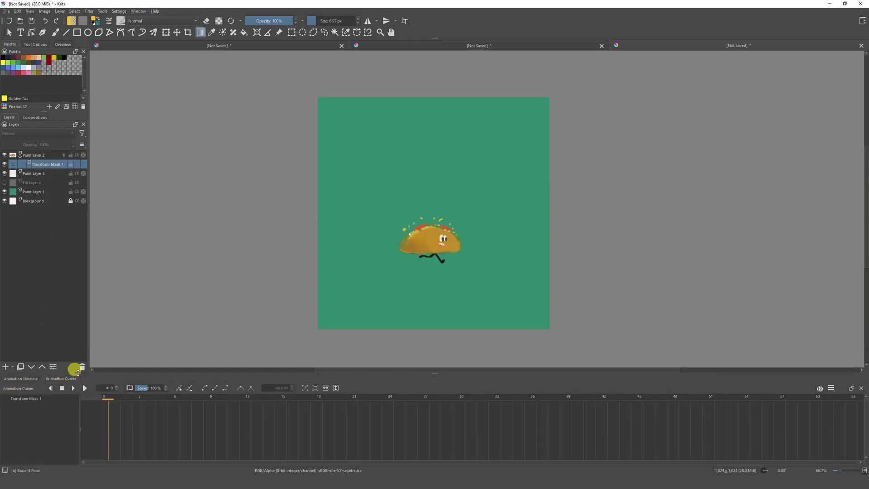
click(178, 389)
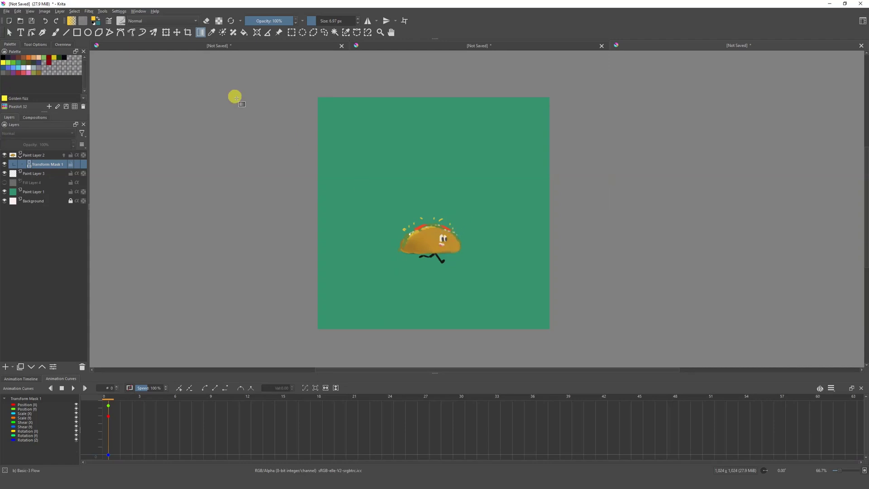
- Scale the taco up and move it off the canvas's left edge at frame 0
click(166, 32)
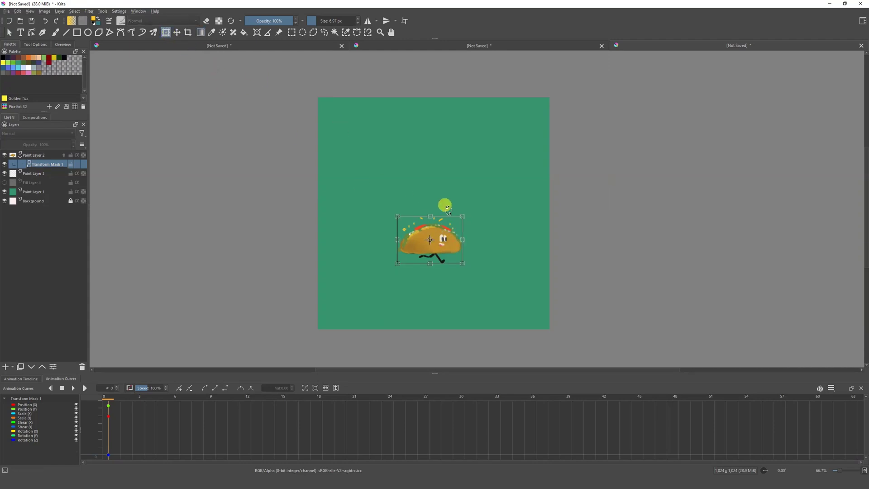
drag(462, 216, 482, 178)
click(442, 198)
drag(441, 198, 443, 197)
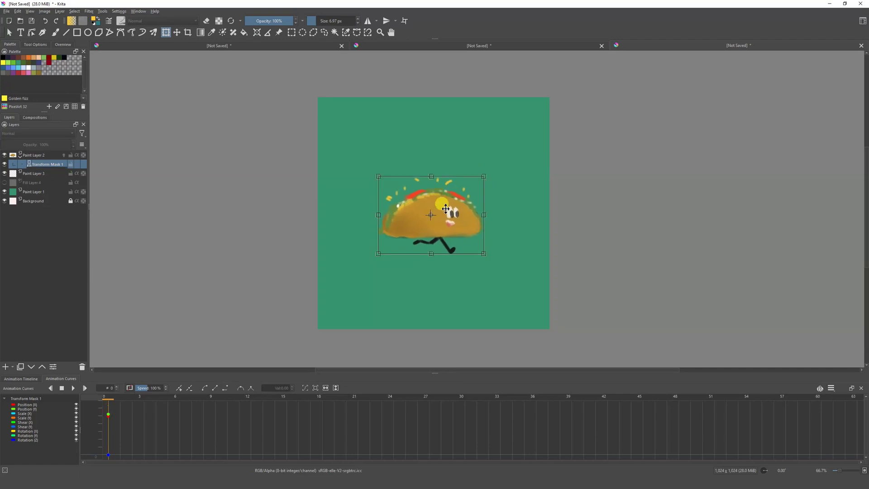
key(Return)
drag(431, 225, 294, 222)
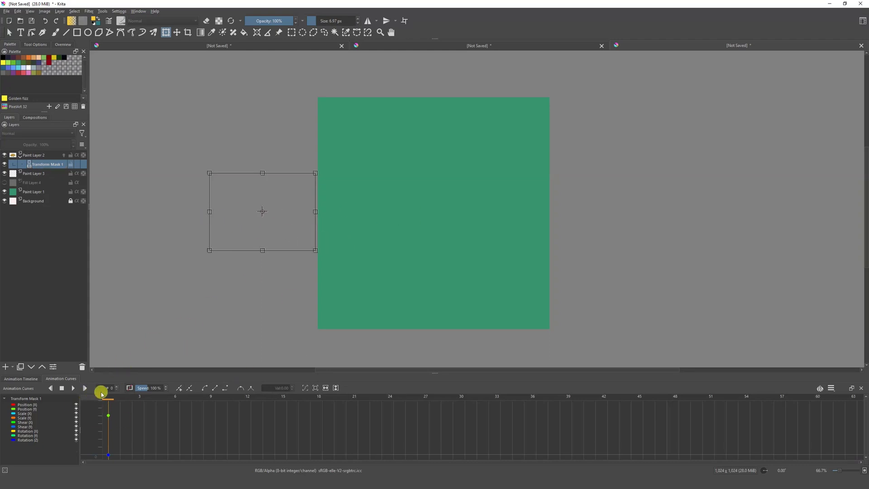
- At frame 18, add transform keyframes and drag the taco past the canvas's right edge
drag(106, 399, 318, 378)
click(266, 224)
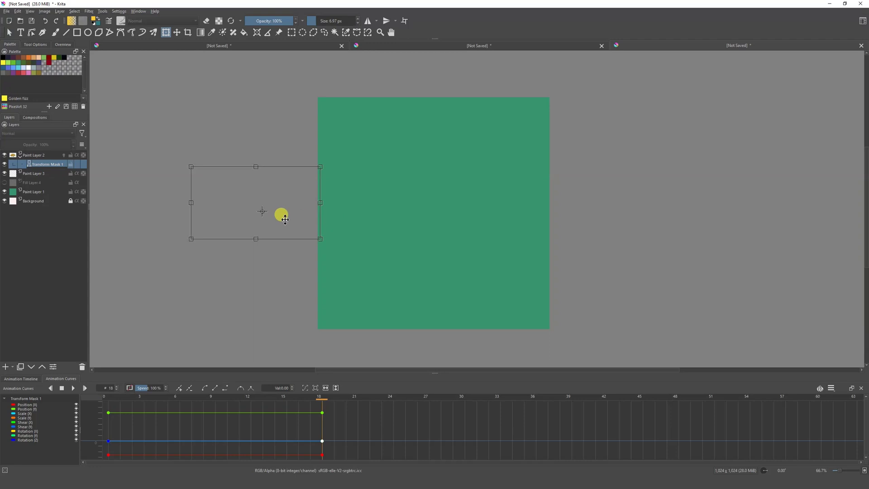
drag(267, 223, 408, 227)
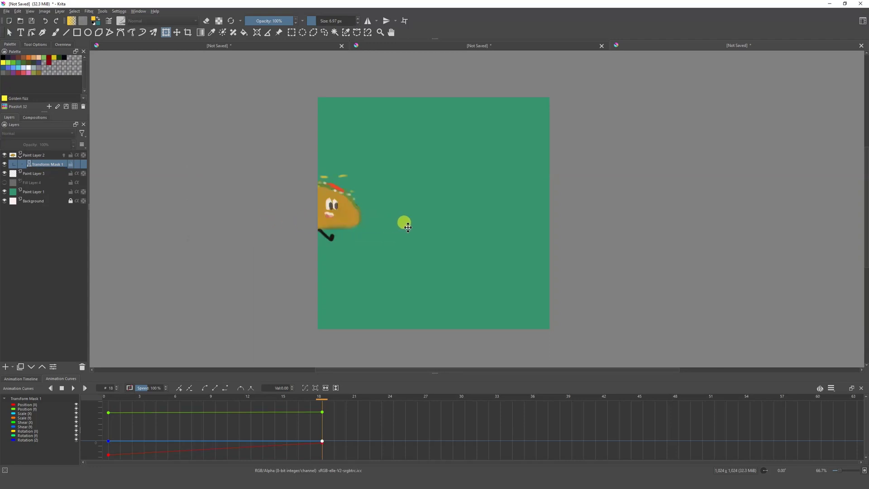
drag(461, 228, 628, 236)
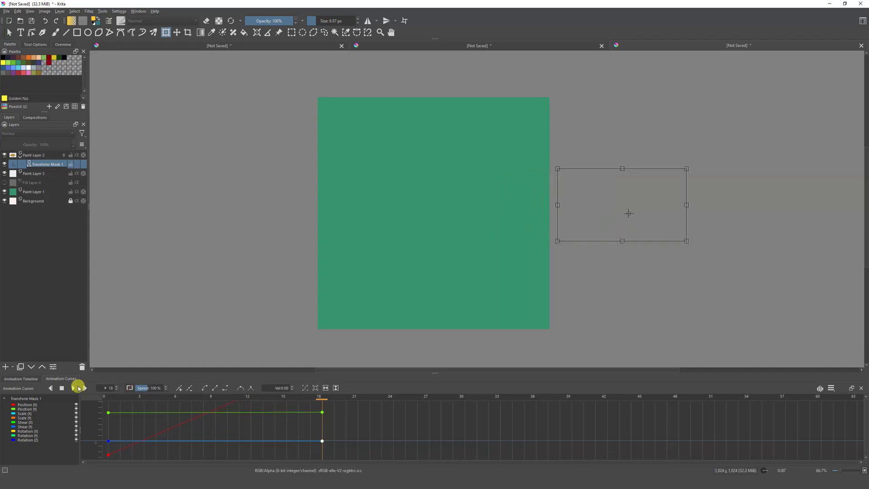
- Scrub and play back frames 0–18 in the timeline to preview the slide
click(28, 380)
drag(176, 399, 136, 393)
drag(176, 419, 68, 414)
click(96, 388)
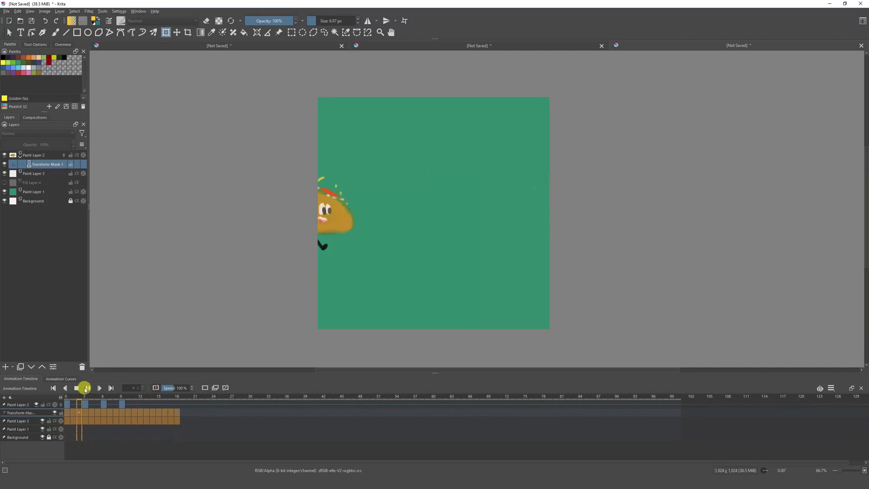
click(86, 388)
click(57, 379)
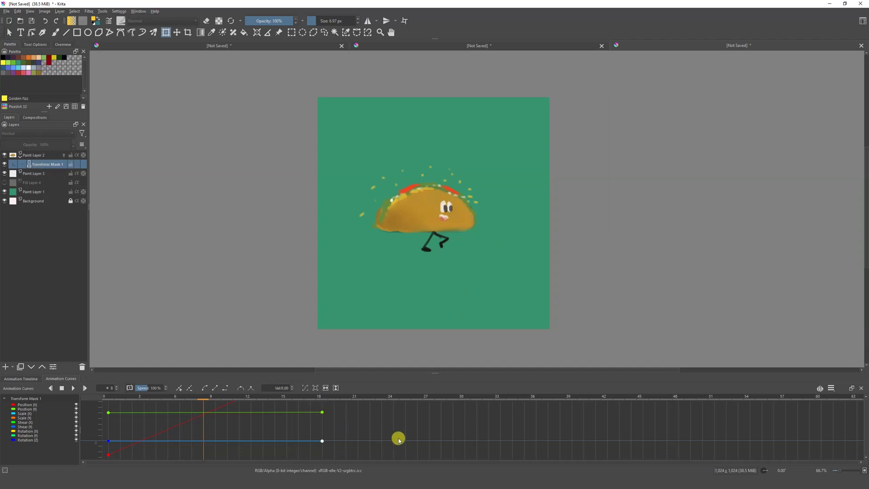
- Fit the curves to the view and move the ending Position X keyframe from frame 18 to frame 36
scroll(362, 414, down, 2)
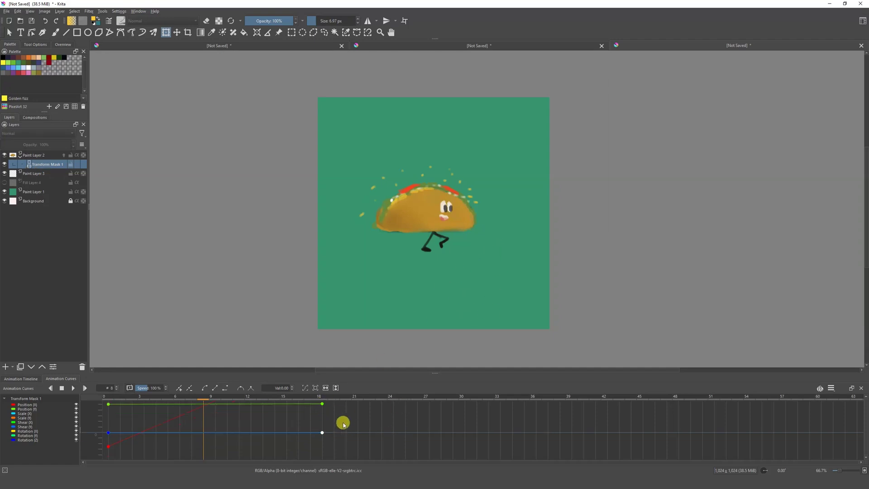
click(305, 389)
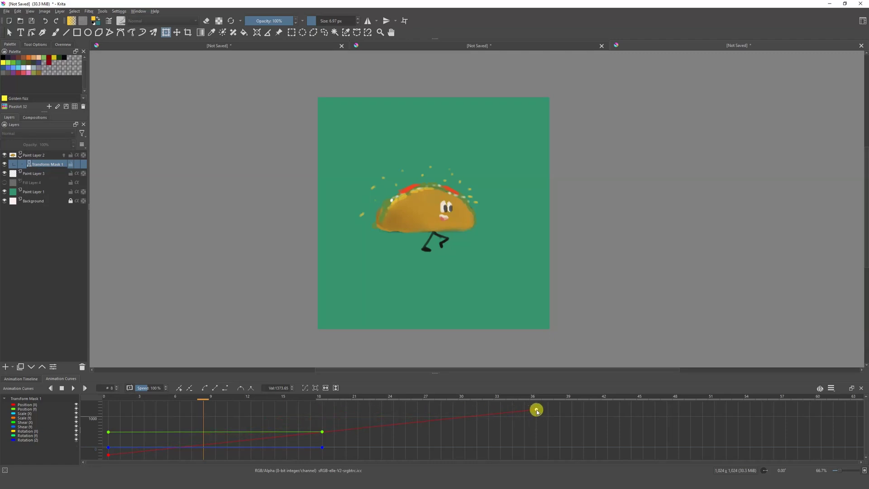
drag(536, 410, 536, 410)
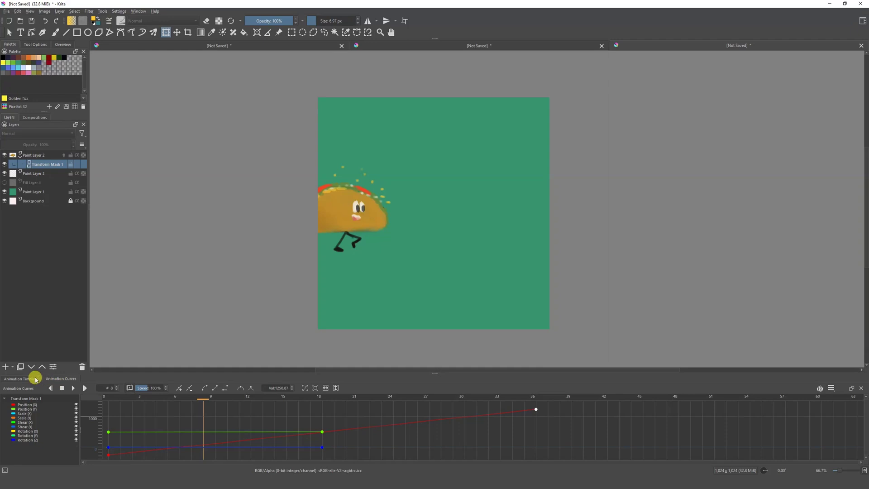
- Check the taco at frames 24, 36 and early frames, then select frames 0–36 for playback
click(35, 379)
click(211, 419)
click(288, 412)
click(80, 404)
click(69, 409)
drag(284, 421, 62, 417)
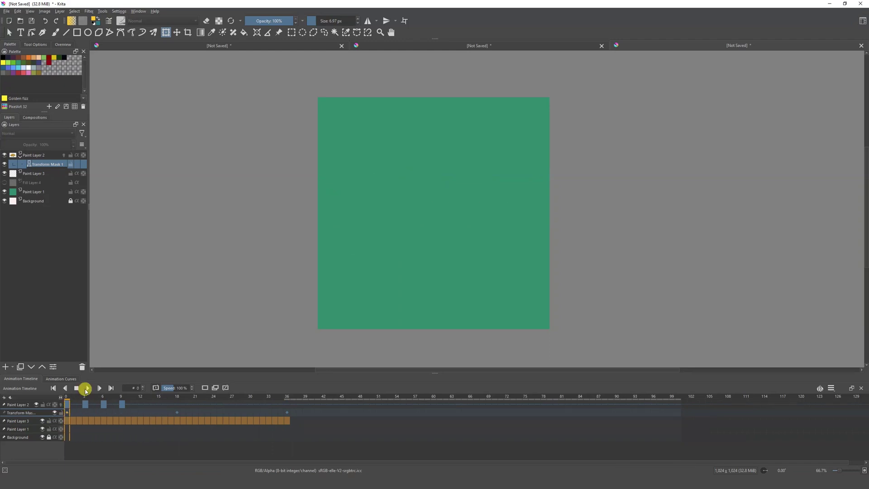
- Play the 36-frame slide to see where the walk cycle runs out
click(88, 388)
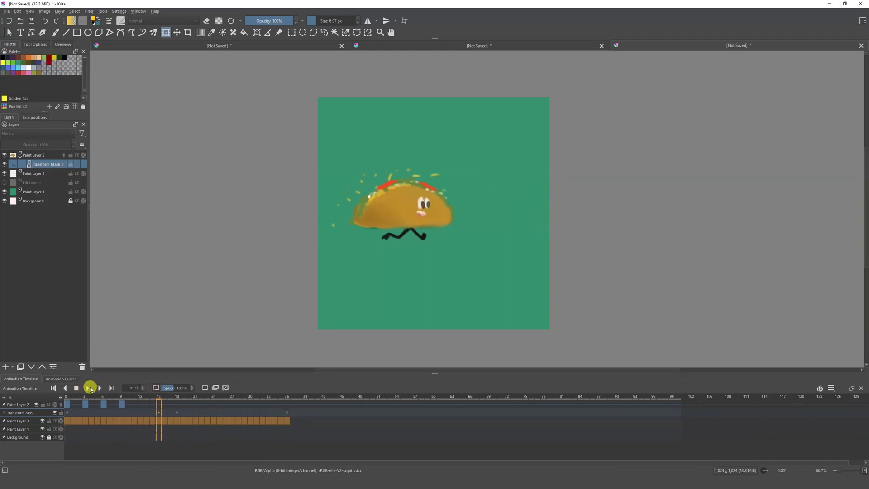
drag(121, 404, 72, 404)
click(130, 406)
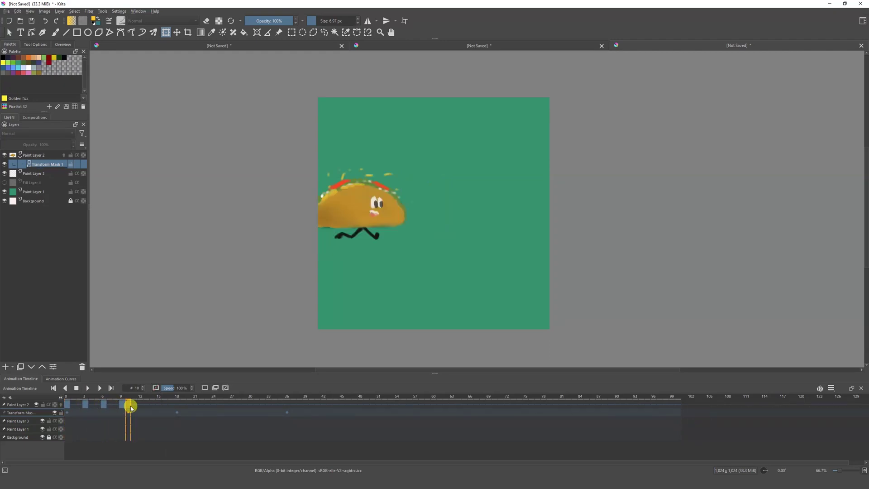
- Copy Paint Layer 2's walk-cycle keyframes 0–11, paste them at frame 12, and play the result
drag(134, 411, 68, 403)
right_click(68, 403)
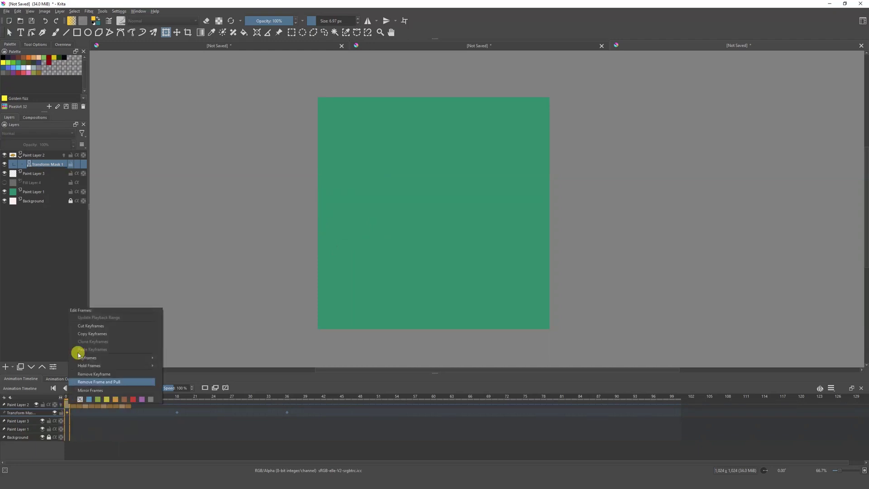
click(93, 334)
click(138, 404)
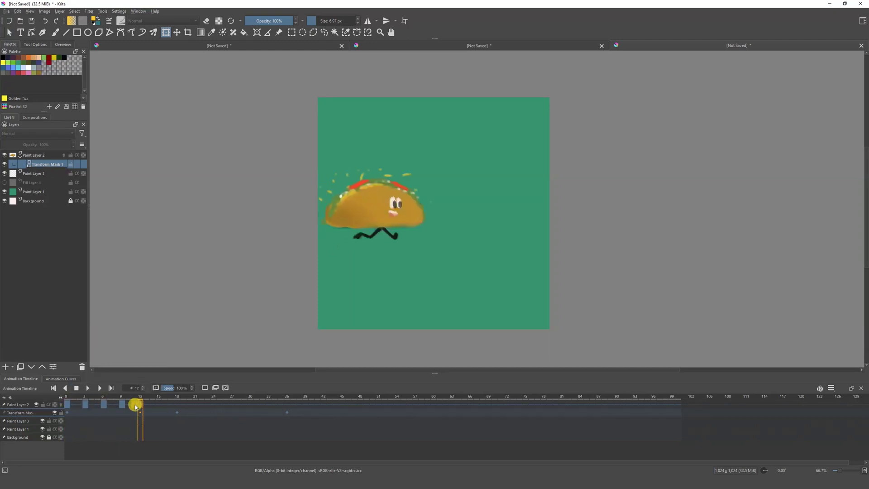
right_click(141, 404)
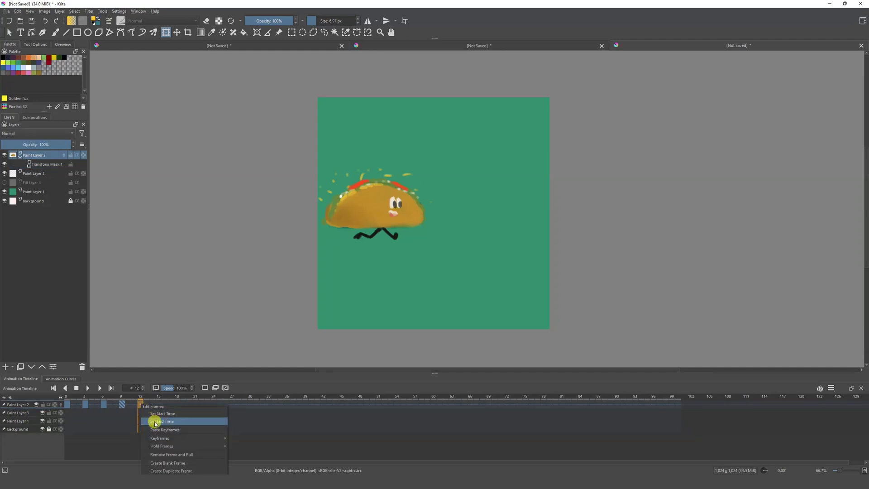
click(165, 437)
mouse_move(208, 406)
mouse_down()
mouse_move(273, 417)
mouse_move(175, 403)
mouse_move(45, 407)
mouse_up()
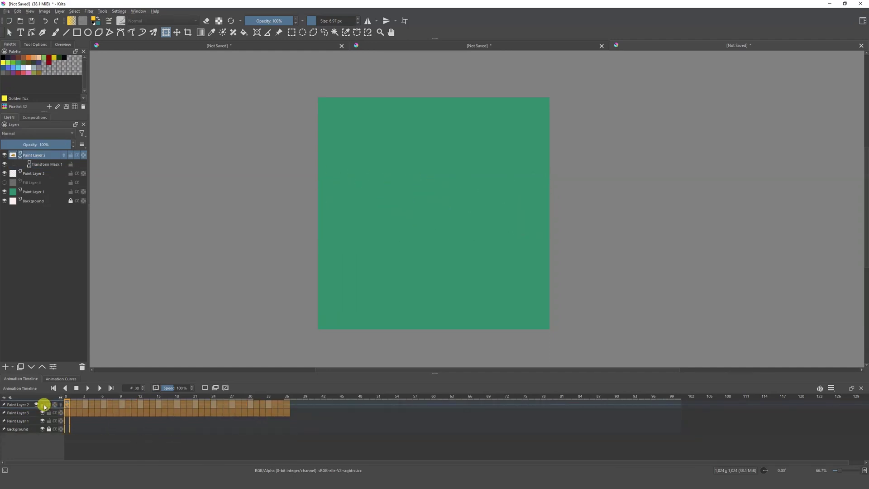
click(95, 389)
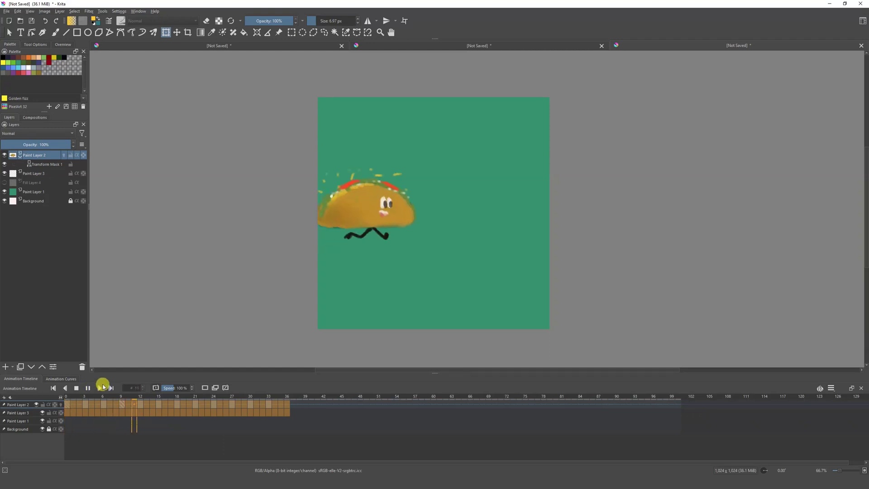